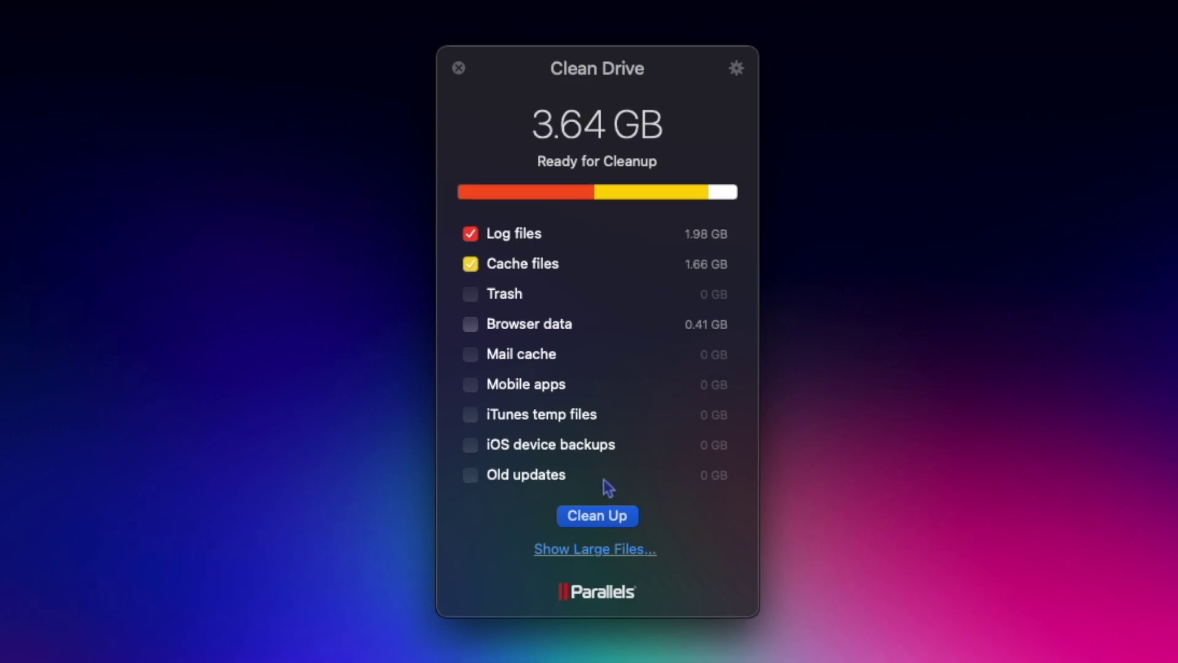
Delete the 3.64 GB of checked log and cache files in Clean Drive, confirming the deletion.
click(622, 515)
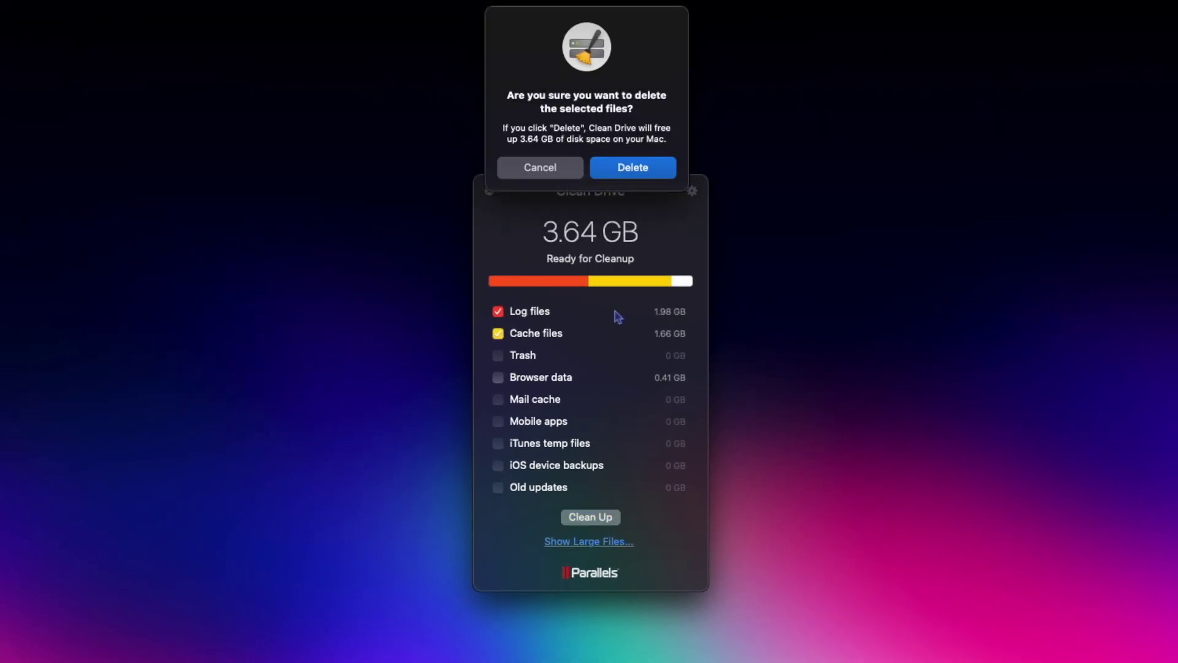
click(629, 170)
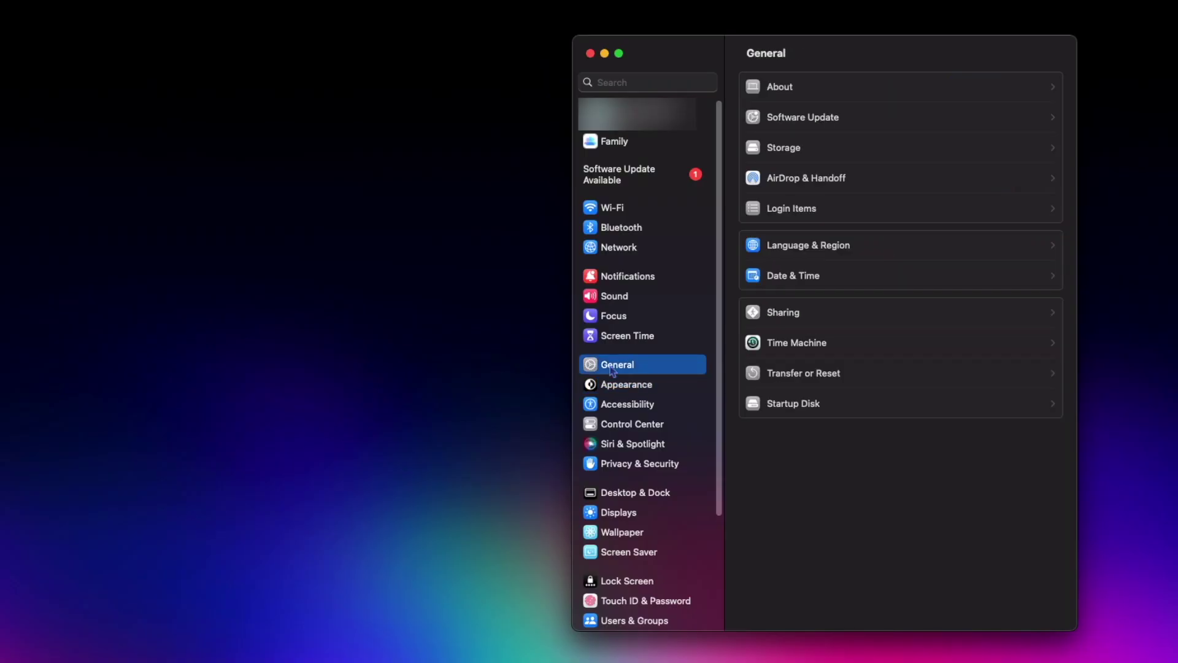
Open Storage in General settings to see usage, e.g. Applications 341.31 GB and Messages 1.93 GB.
click(883, 150)
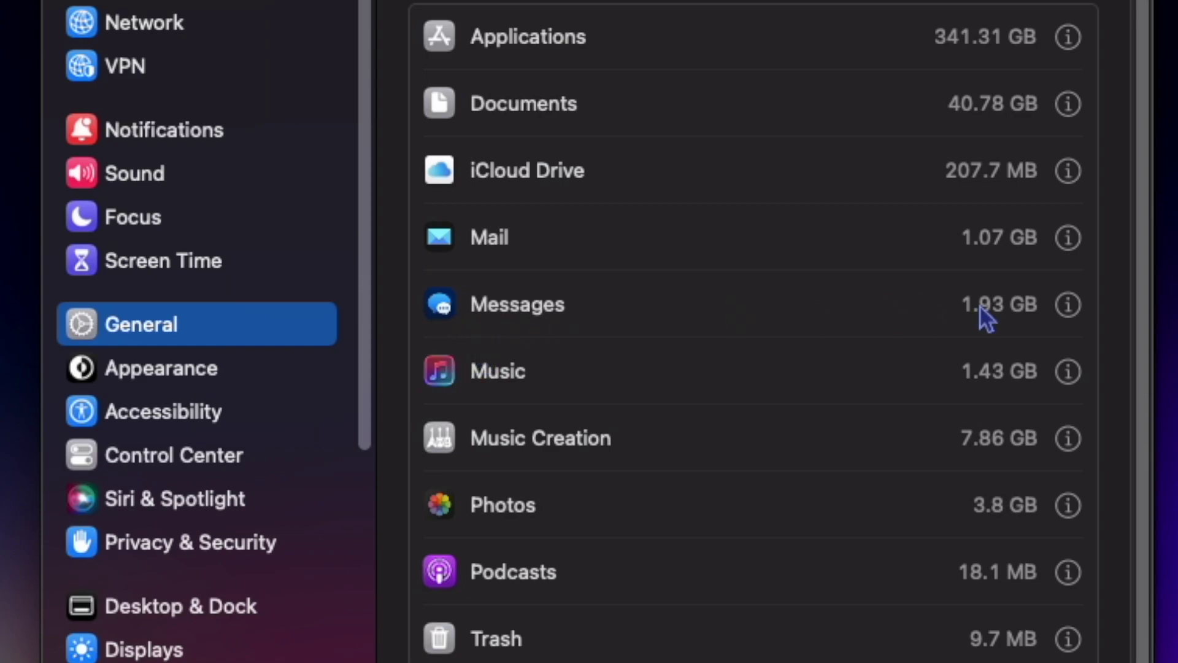
Delete the .mov attachments kept by Messages, including Untitled Project.mov, cutting Messages to 1.56 GB.
click(1071, 314)
click(900, 190)
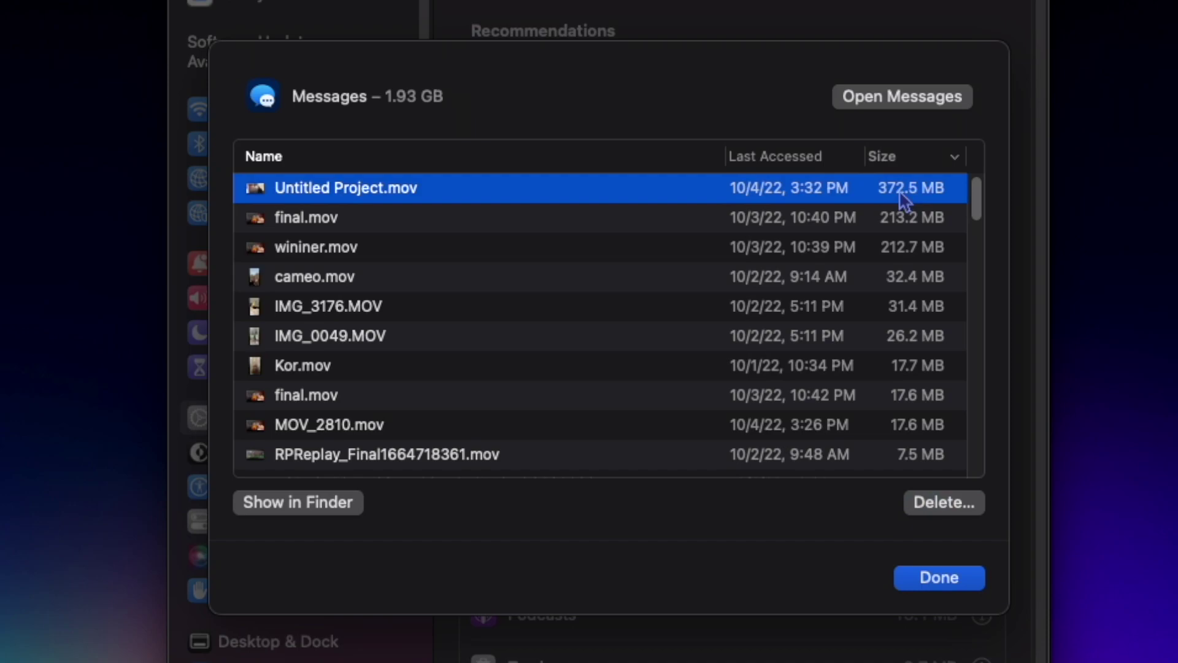
key(super+a)
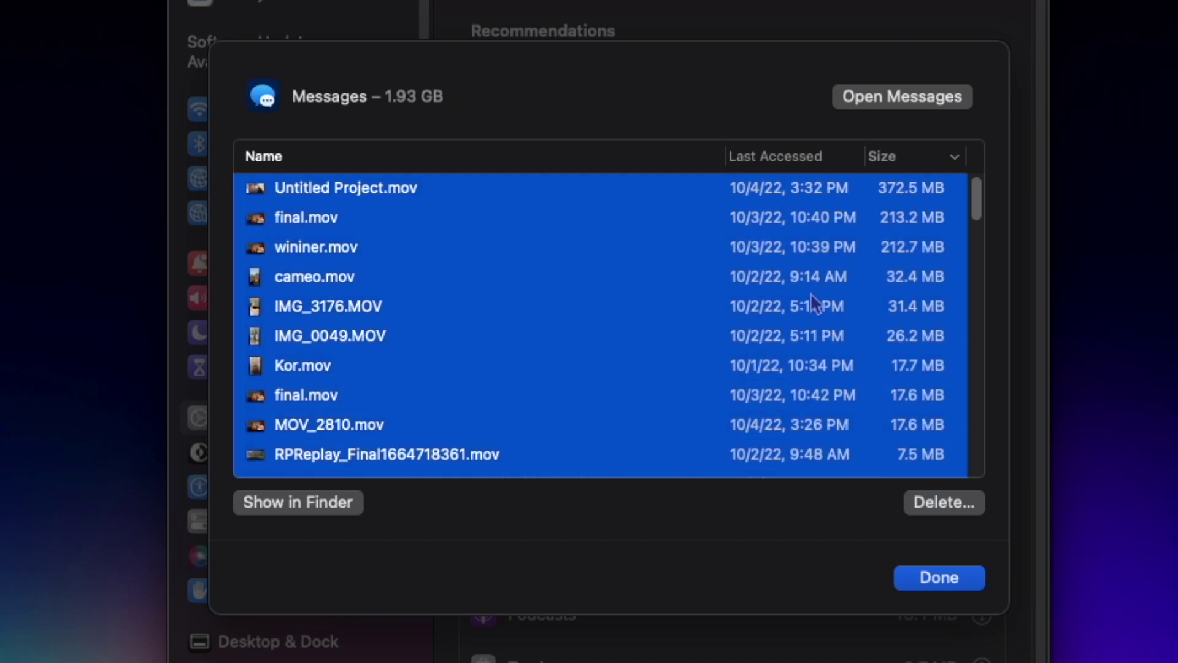
scroll(810, 292, down, 10)
scroll(810, 292, up, 10)
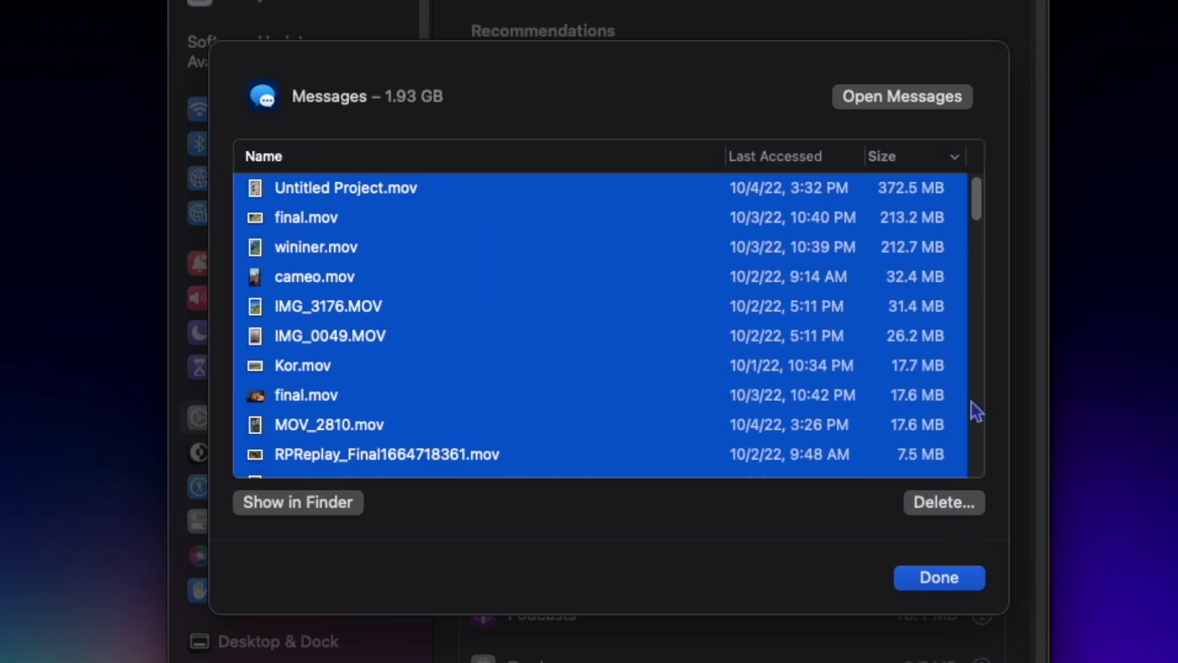
click(941, 504)
key(Return)
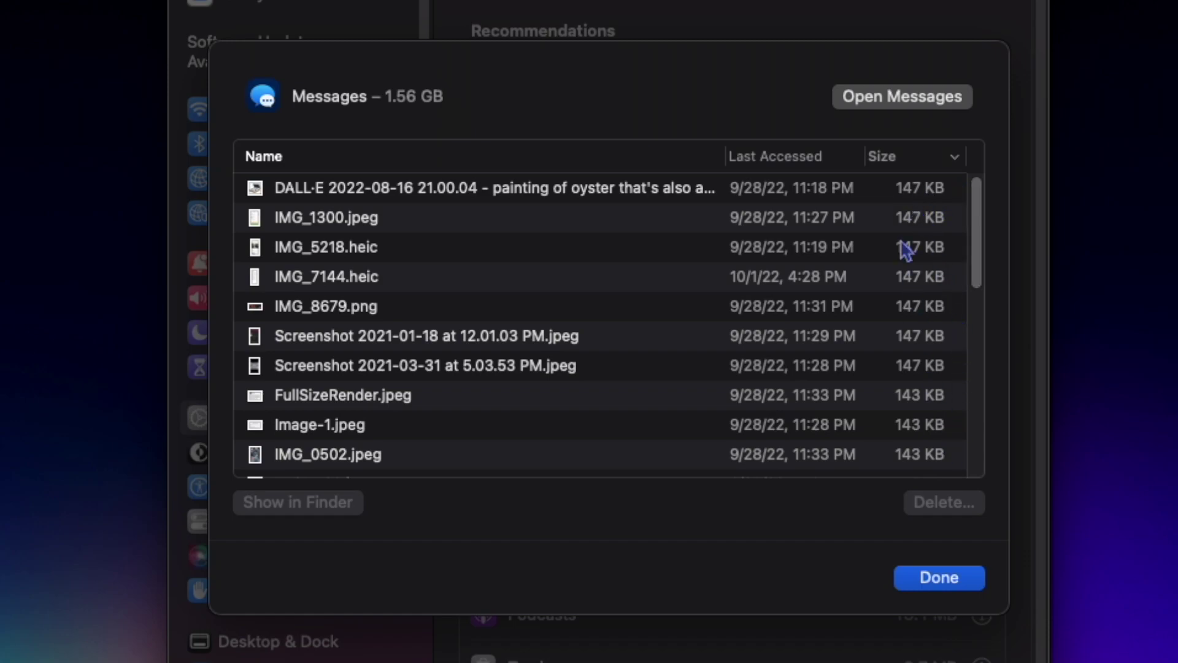
click(941, 580)
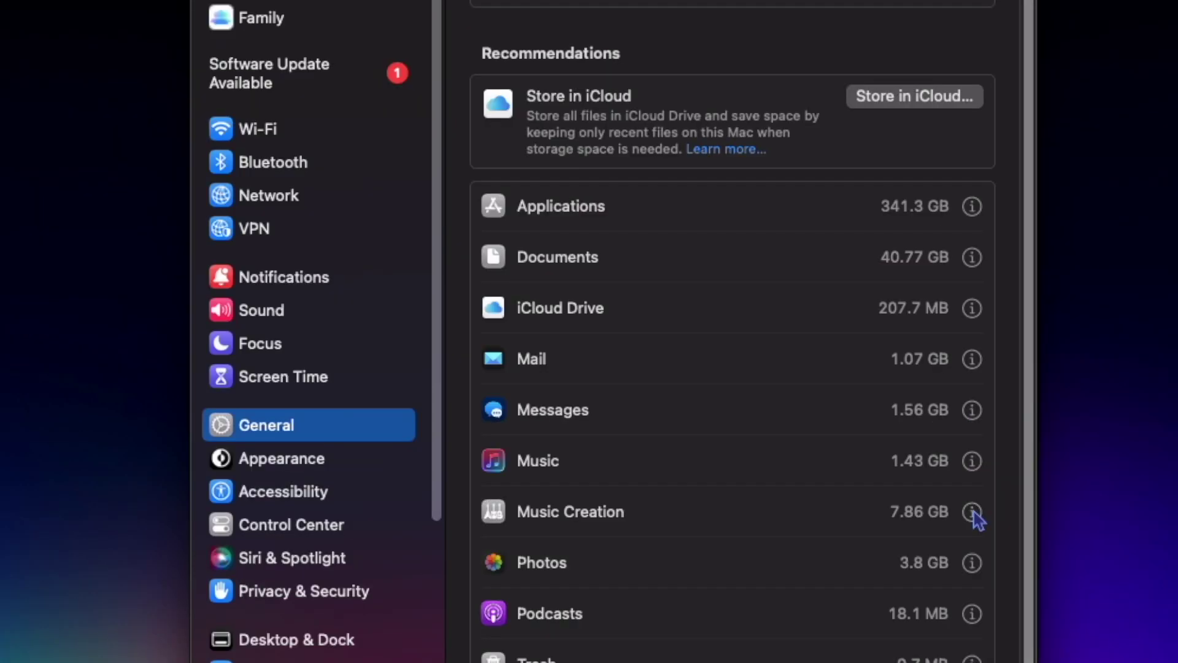
Open the Music Creation file list and select the 7.86 GB Apple Loops entry.
click(1036, 430)
click(456, 213)
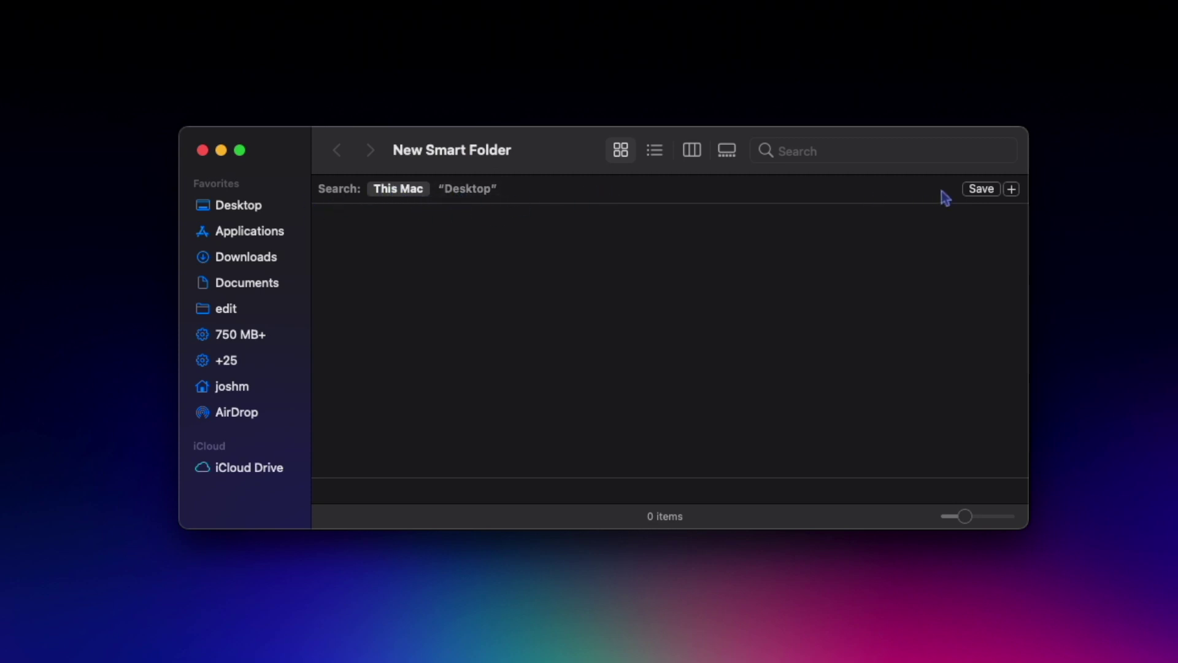
Add a 'File Size is greater than 1 GB' Smart Folder rule, then browse the +25 folder's 59 items.
click(1011, 189)
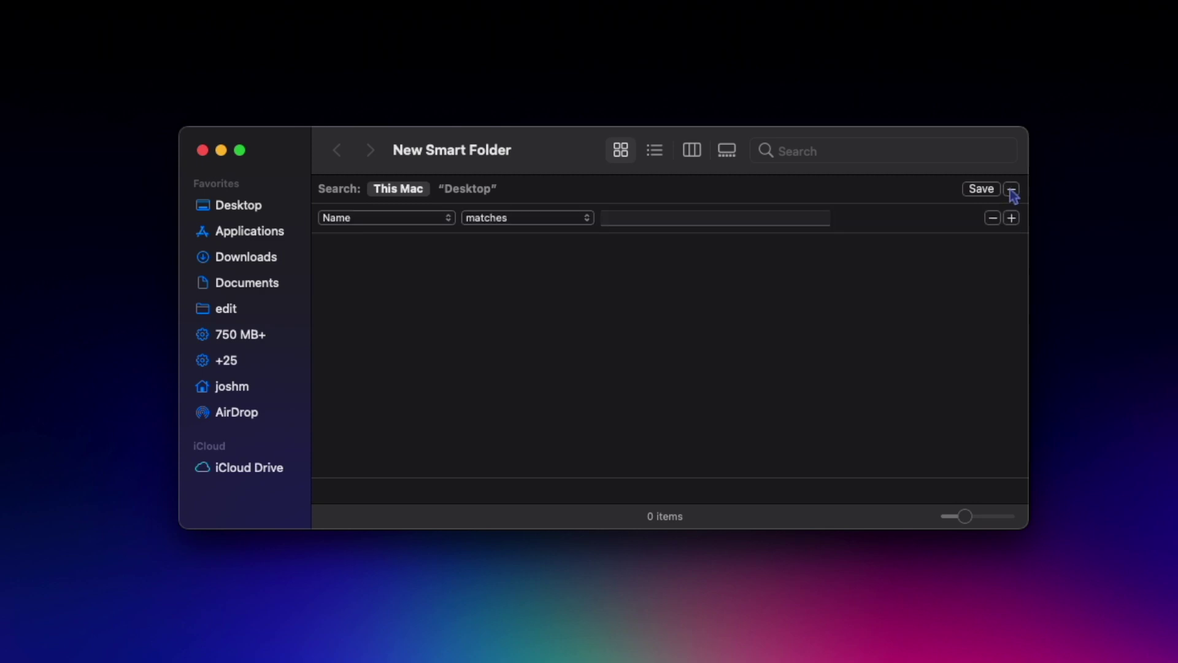
click(440, 221)
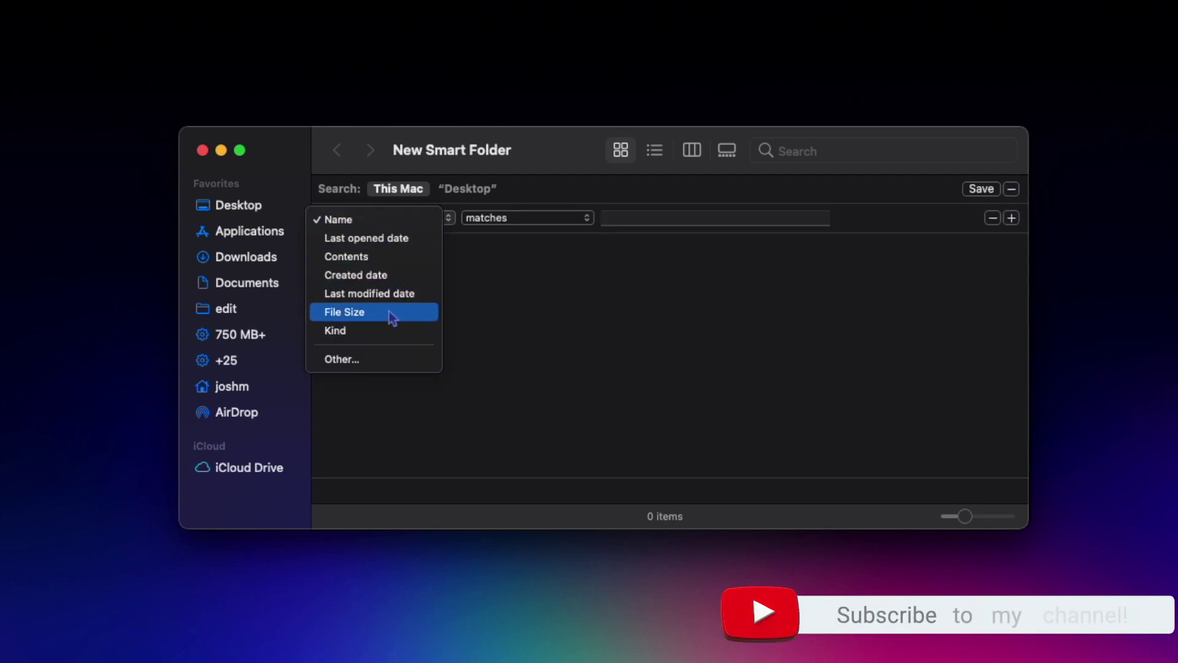
click(365, 315)
click(491, 220)
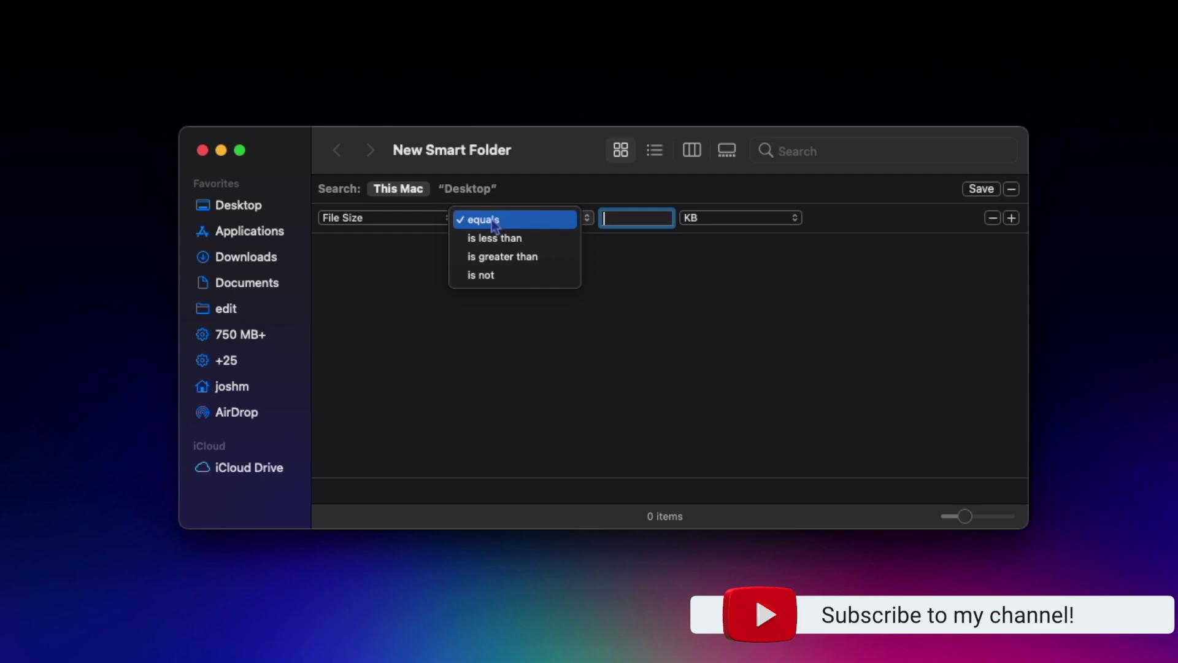
click(502, 256)
text(1)
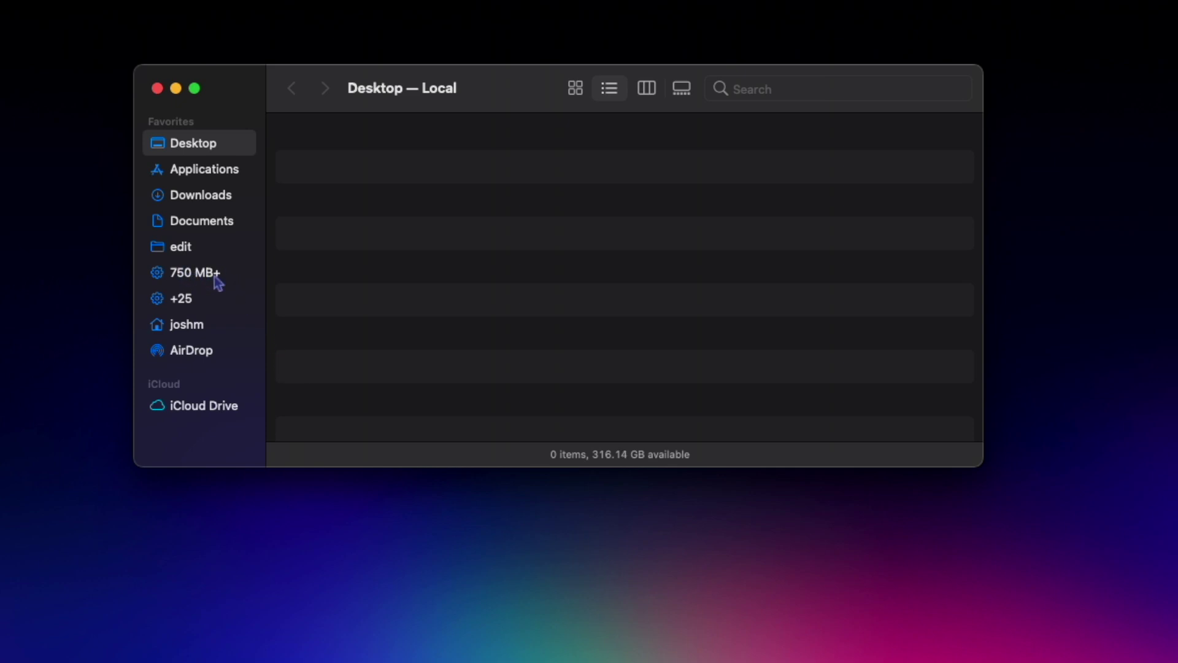
click(196, 306)
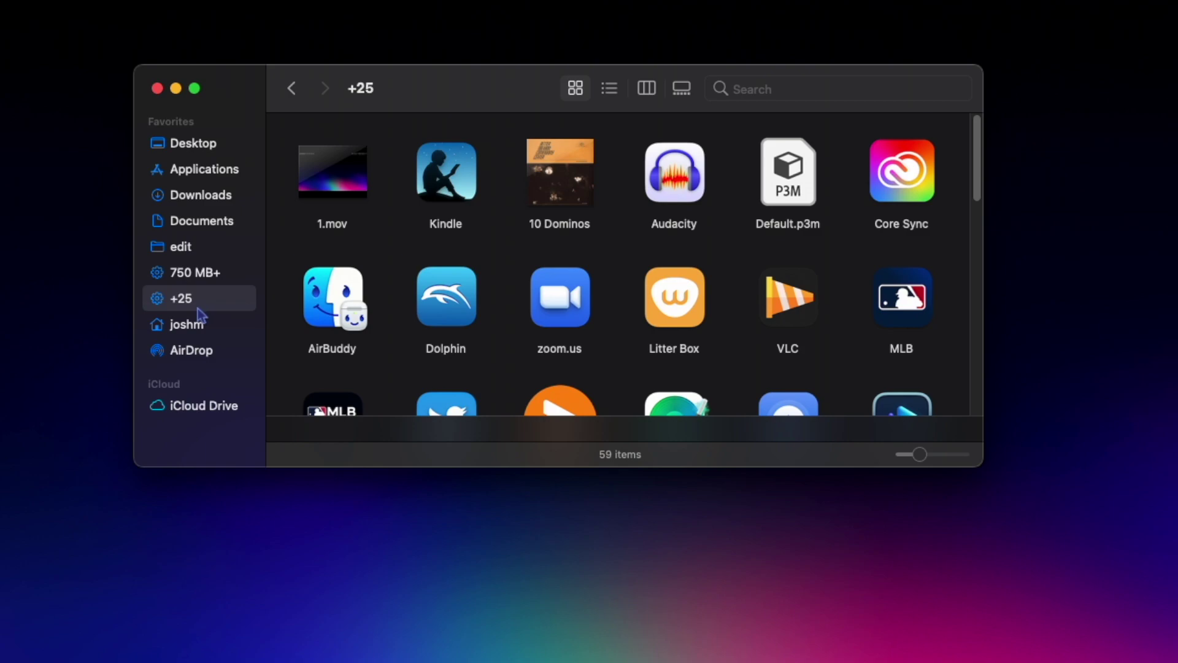
scroll(423, 291, down, 3)
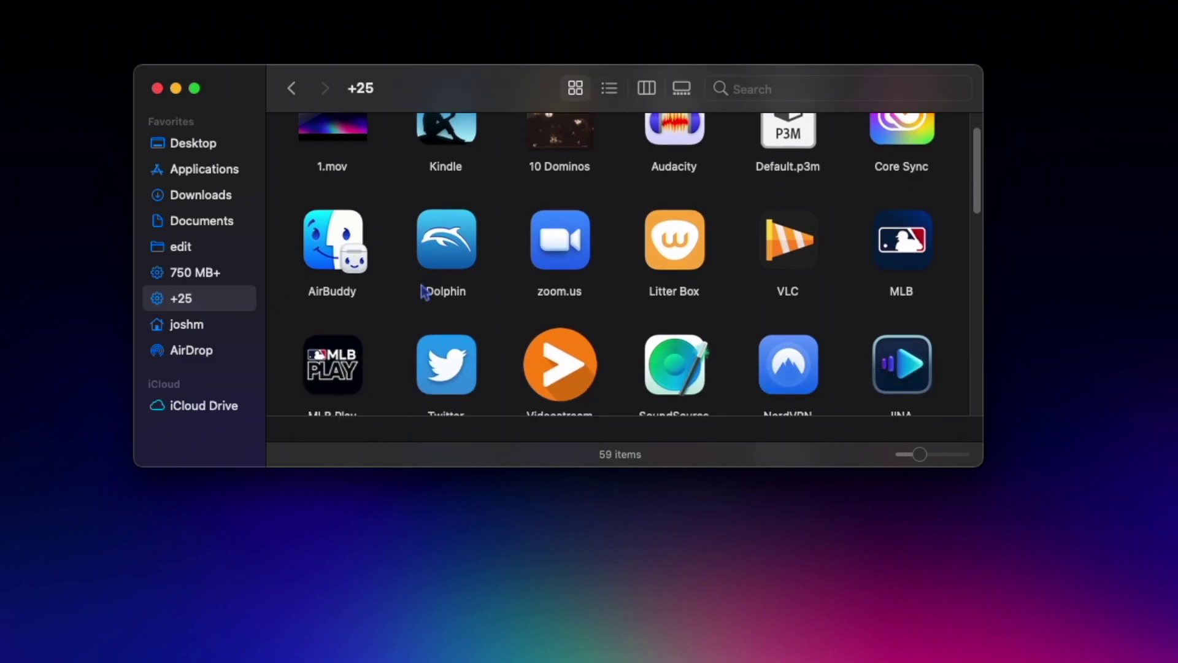
Launch Photos through a Spotlight search for 'photos'.
key(super+space)
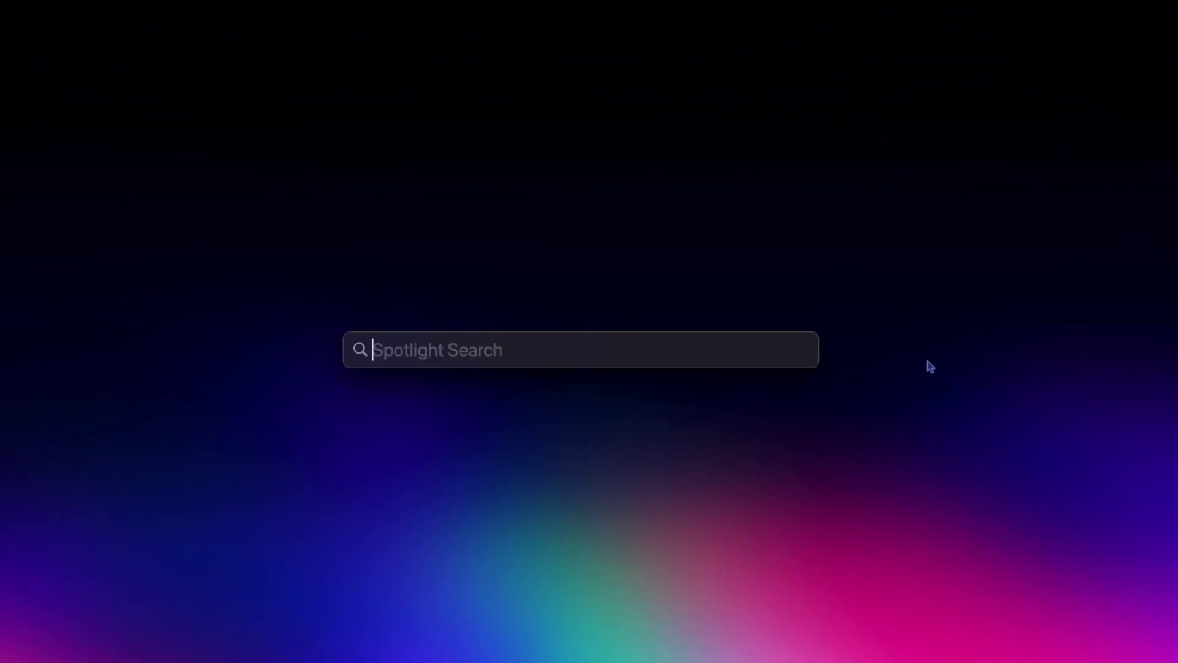
text(photos)
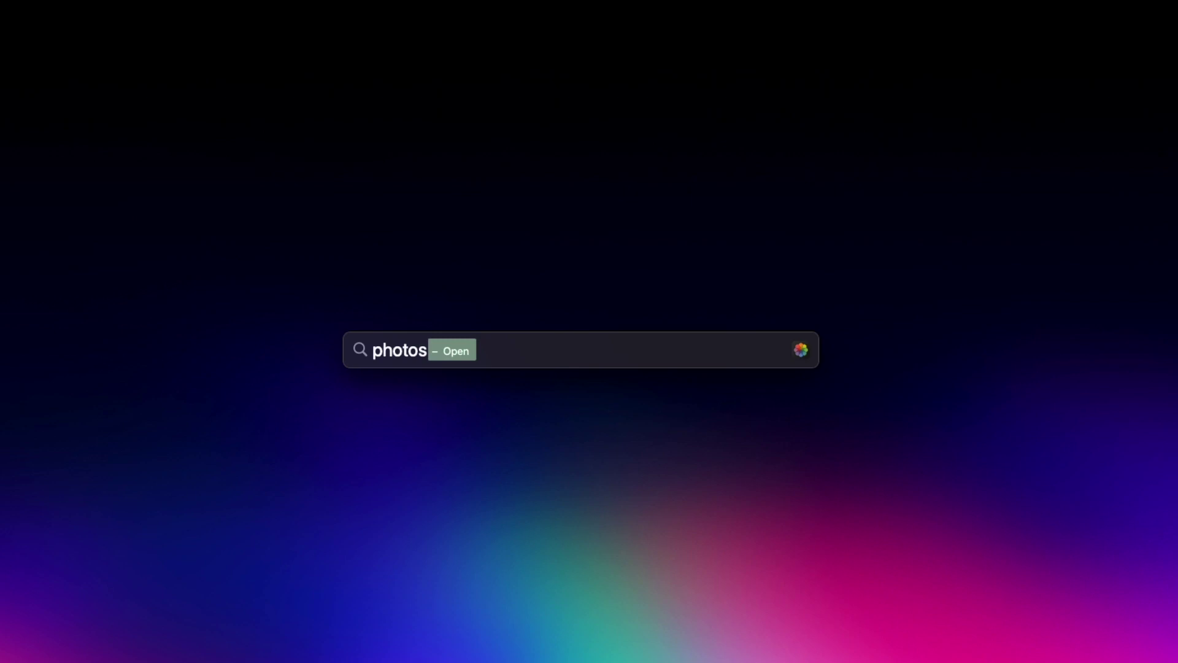
key(Return)
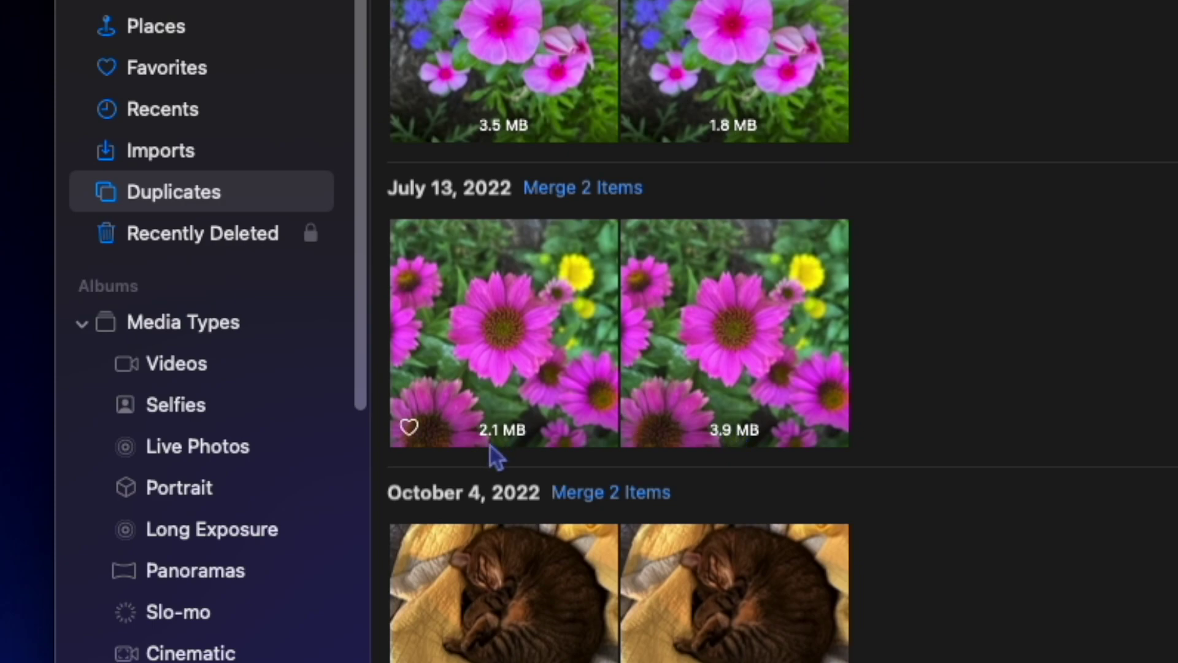
Delete the 3.9 MB pink-flower duplicate, then select all remaining duplicates.
click(786, 336)
key(Delete)
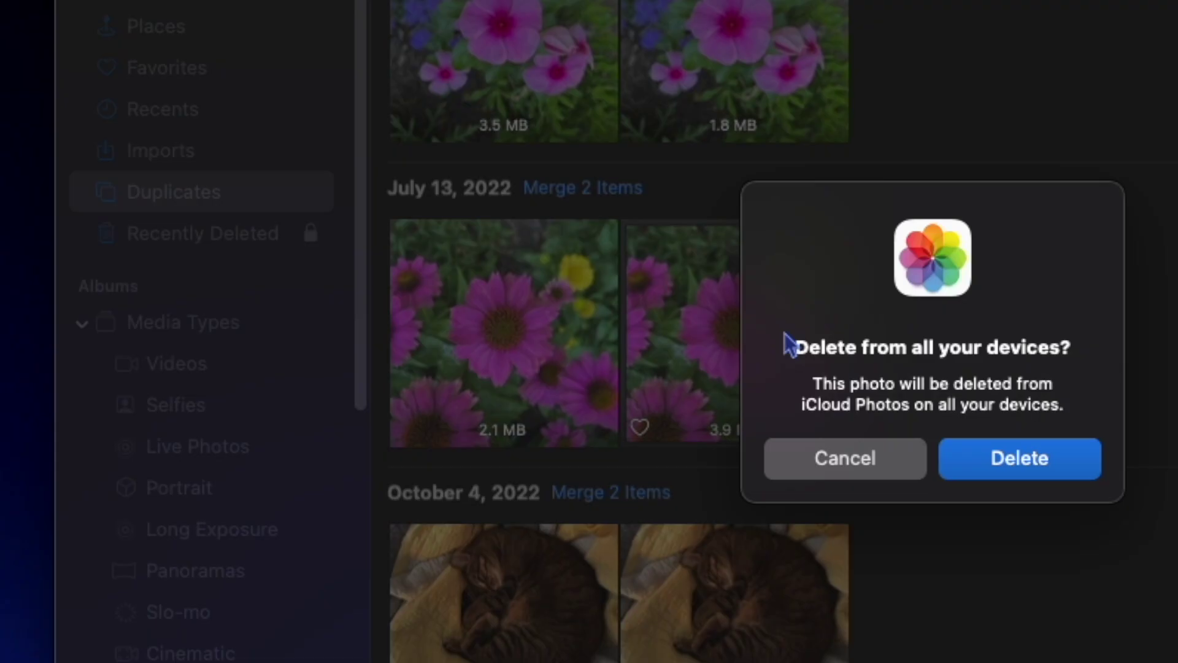
key(Return)
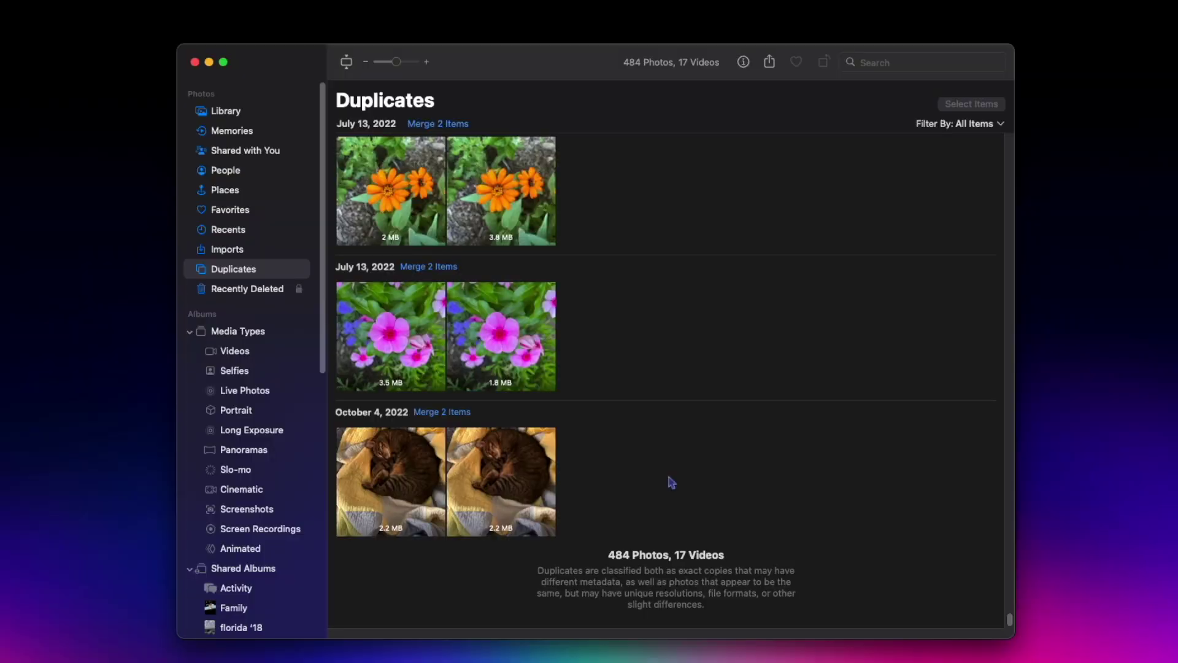
key(super+a)
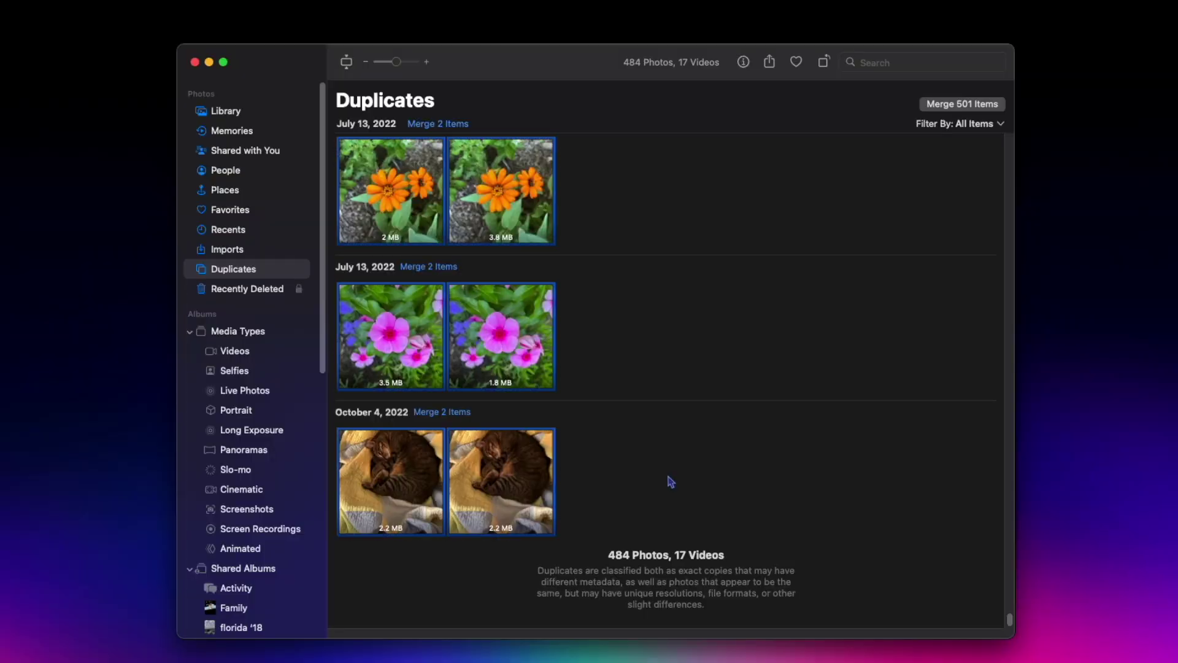
Merge all 501 duplicate items and confirm the merge.
click(961, 105)
click(641, 407)
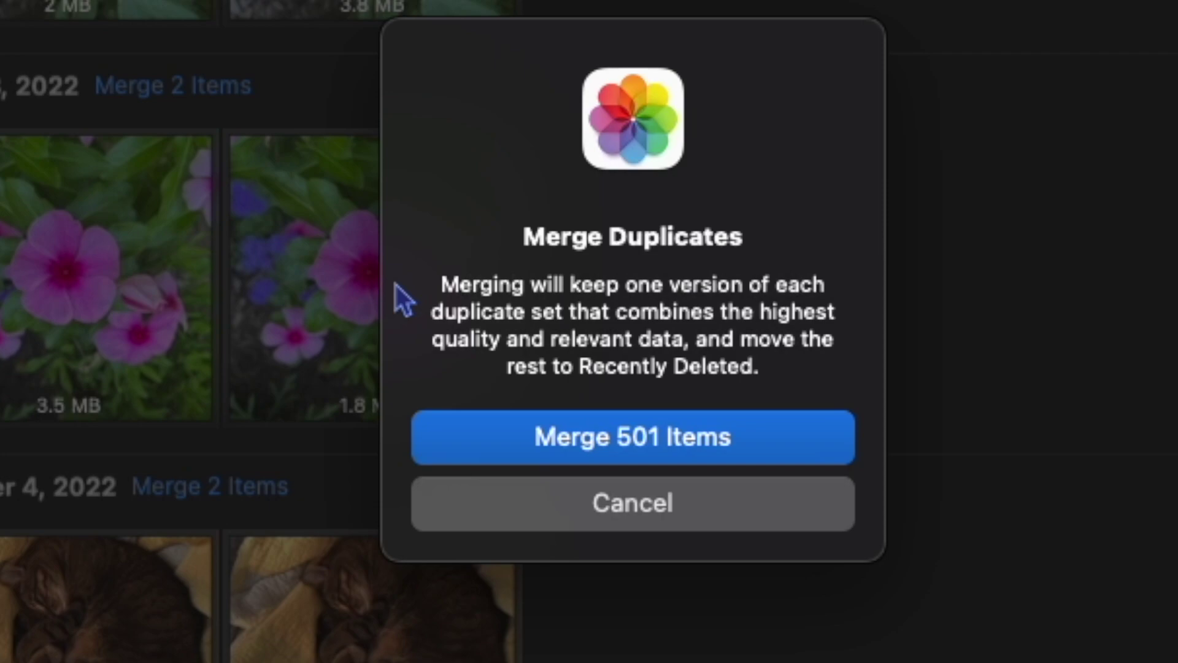
click(599, 430)
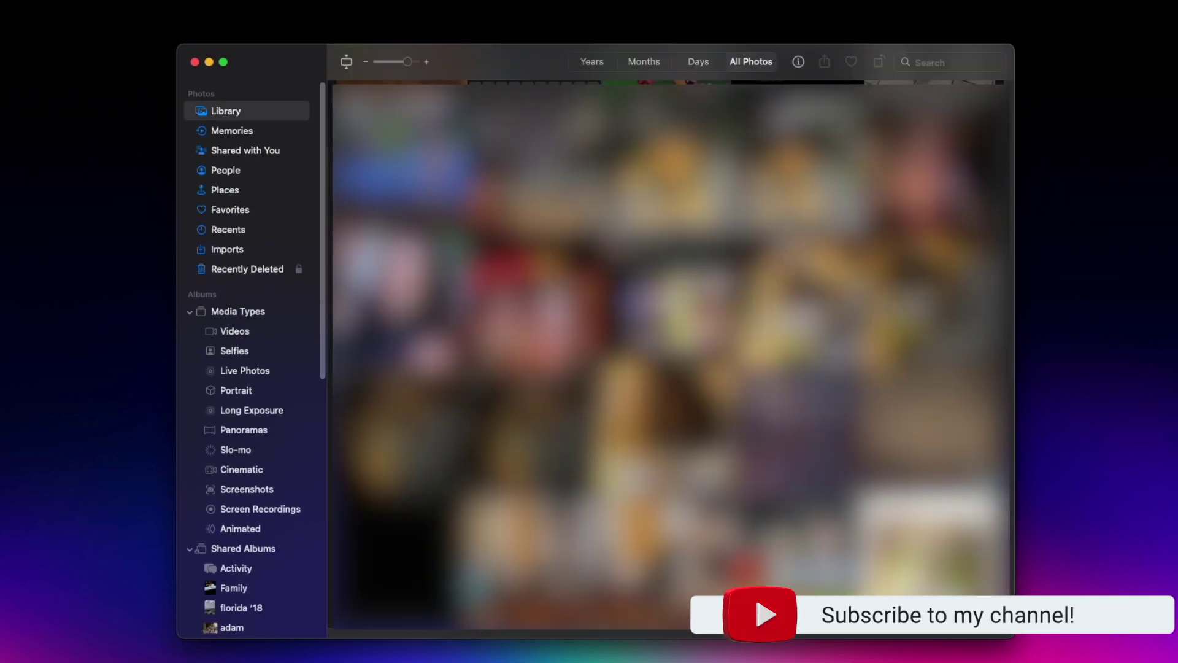
Permanently empty Recently Deleted of its 263 photos and 9 videos.
click(276, 271)
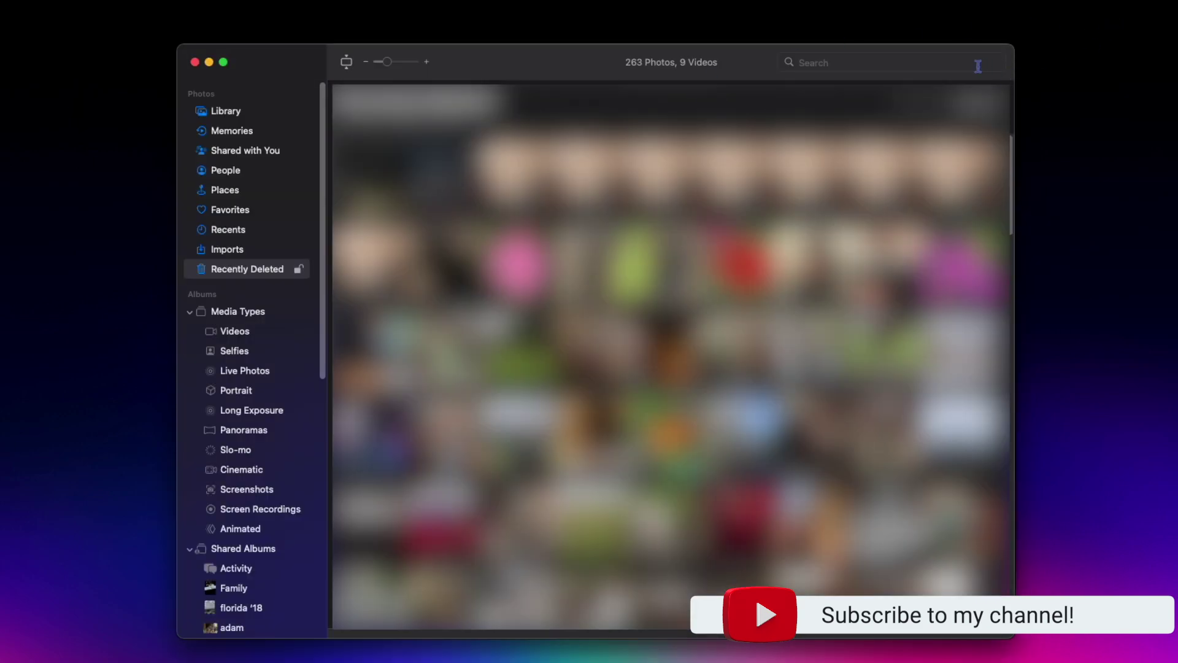
click(978, 103)
click(615, 297)
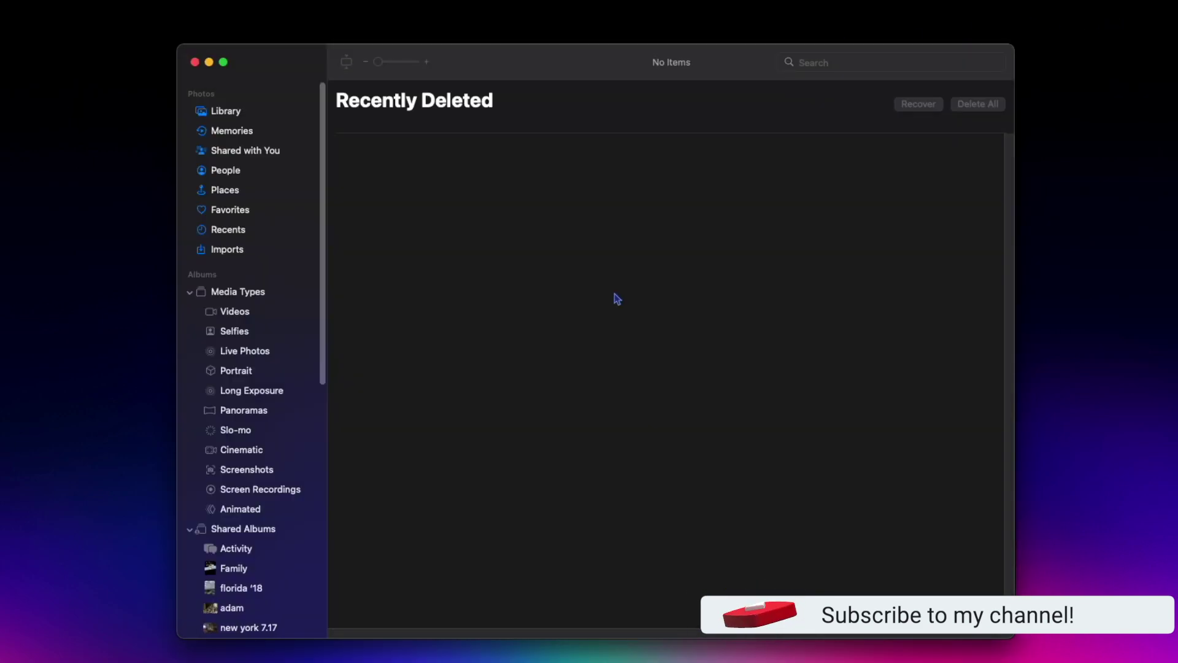
Open Photos Settings to review iCloud Photos with Optimize Mac Storage selected.
click(46, 7)
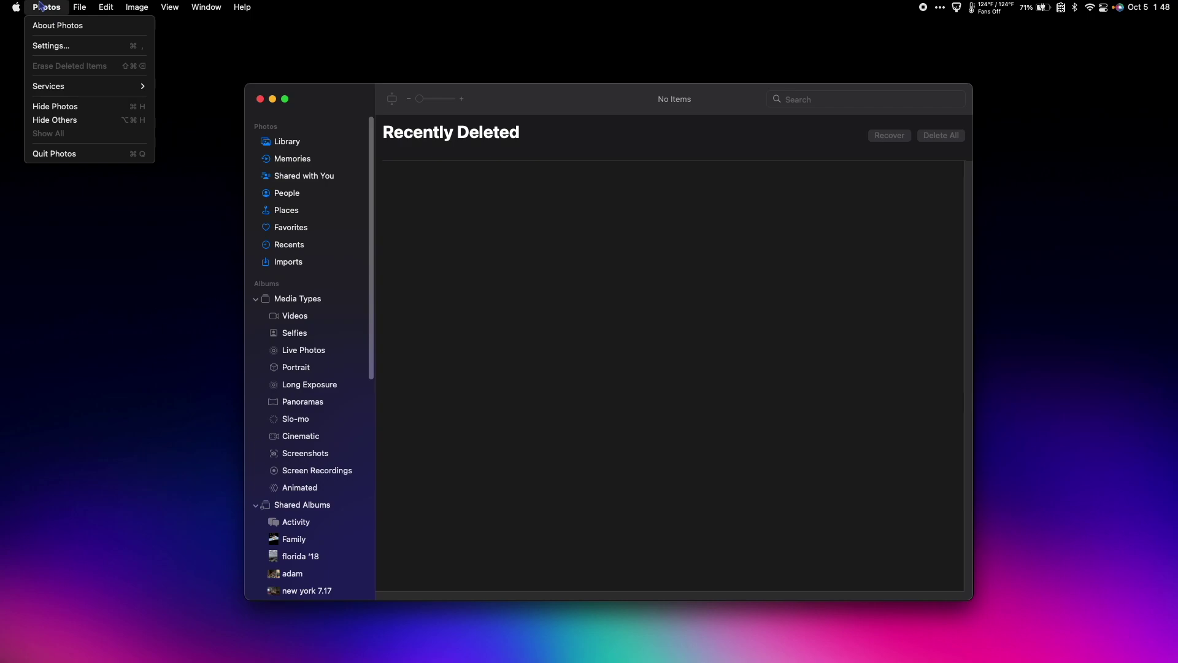
click(70, 49)
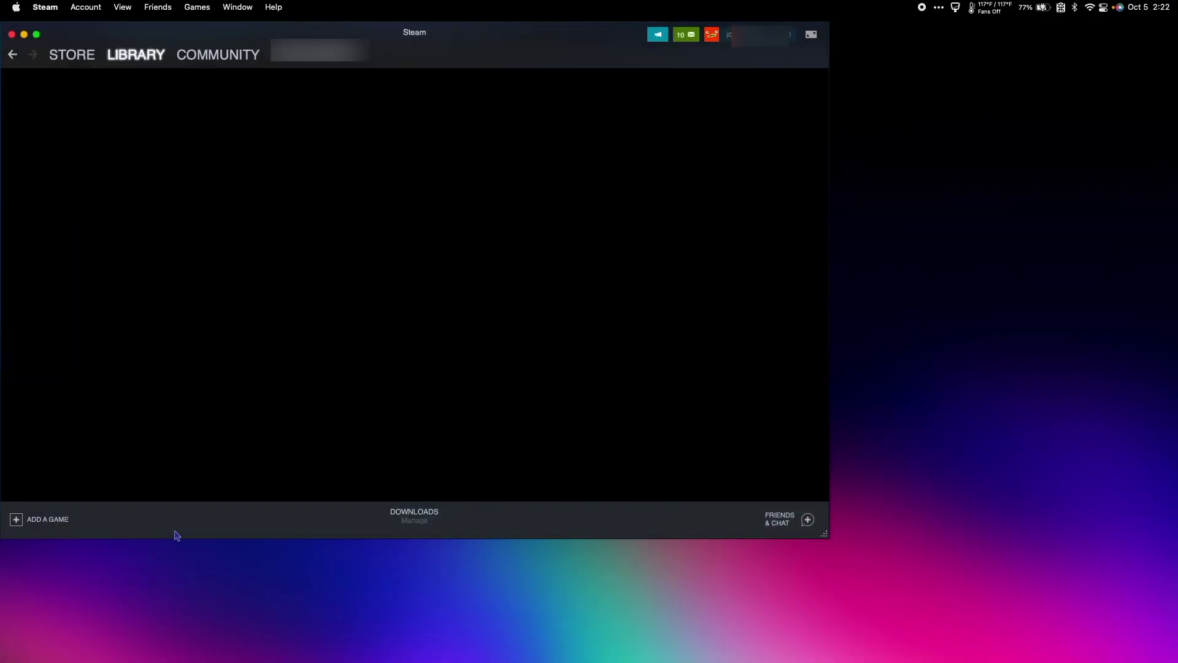
Uninstall a game from the Steam library, then close the Steam window with Cmd+W.
click(331, 335)
mouse_move(89, 51)
key(super+w)
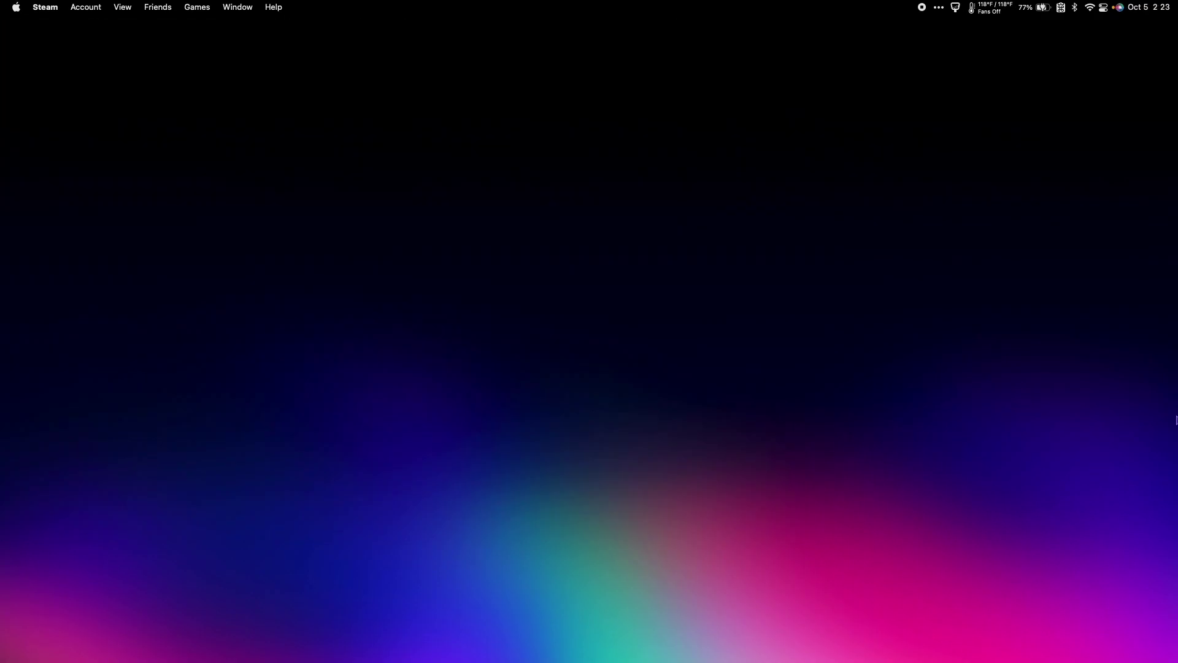